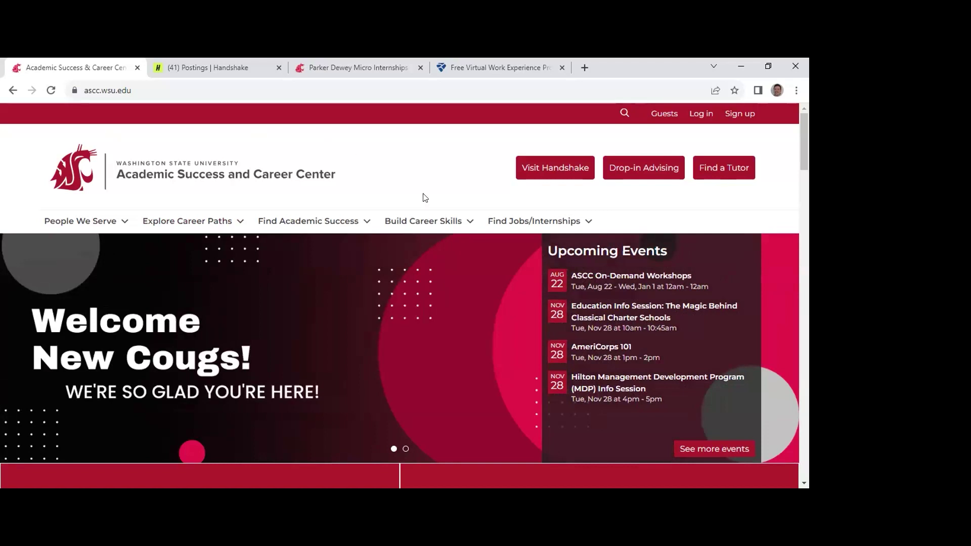
Step: Examine the career skills and jobs/internships options on the Academic Success and Career Center site
click(429, 223)
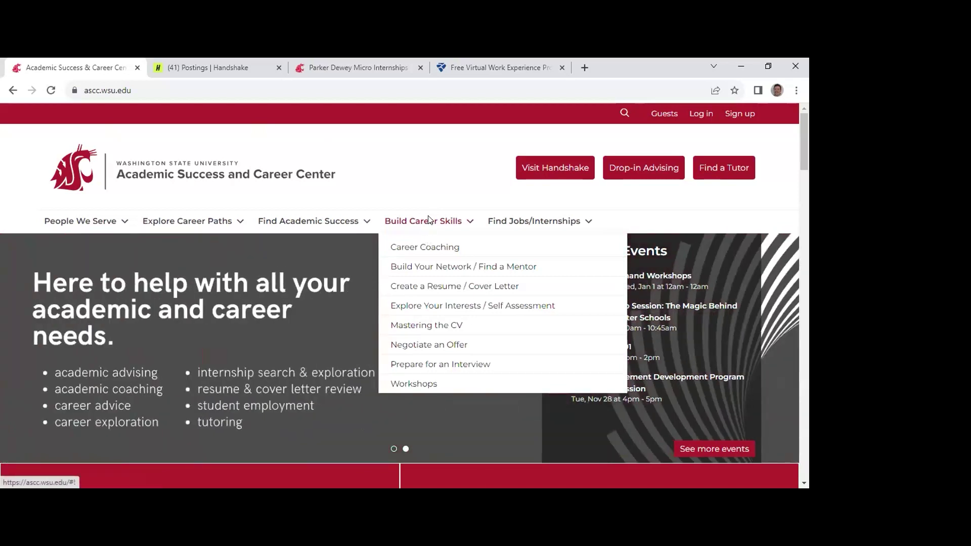
click(542, 223)
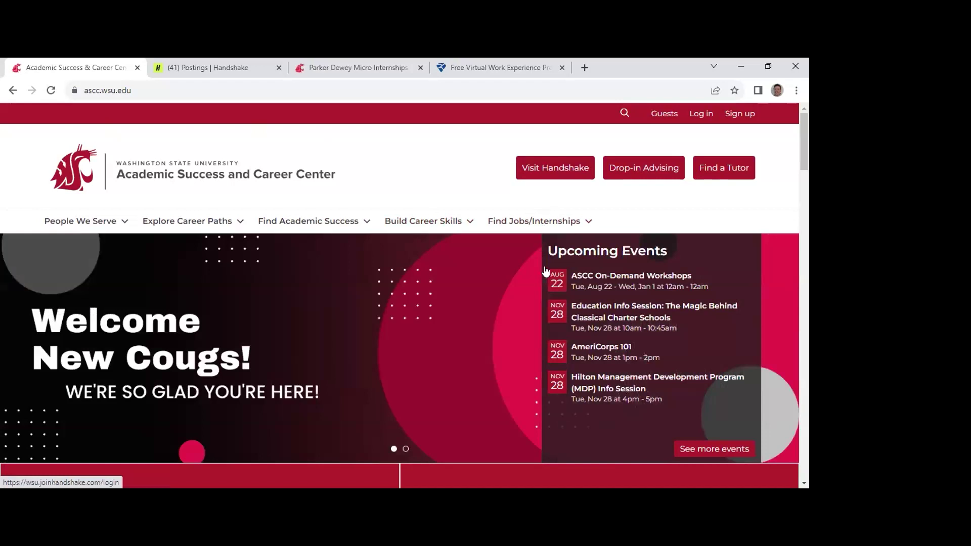
mouse_move(545, 268)
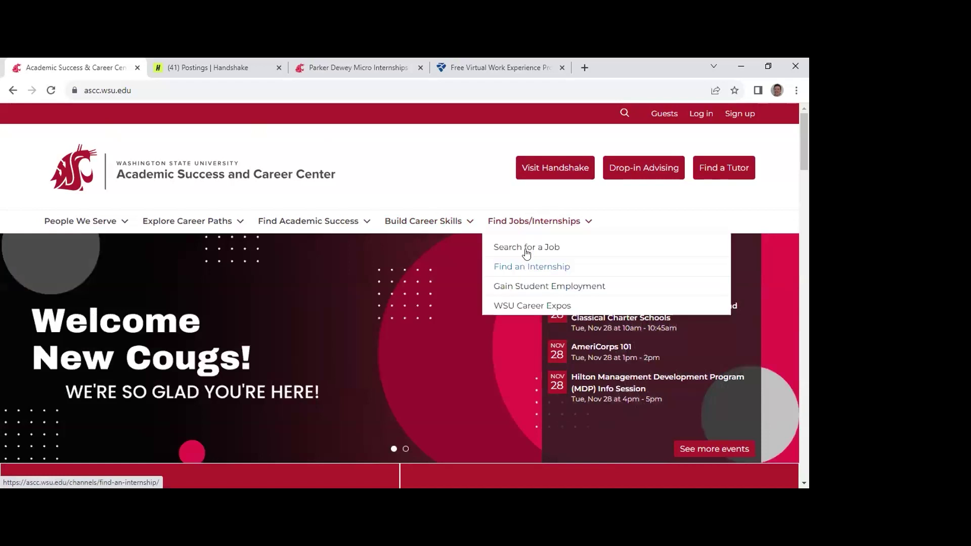
Step: Switch to the Handshake job postings page and look through the list of approved jobs
click(209, 66)
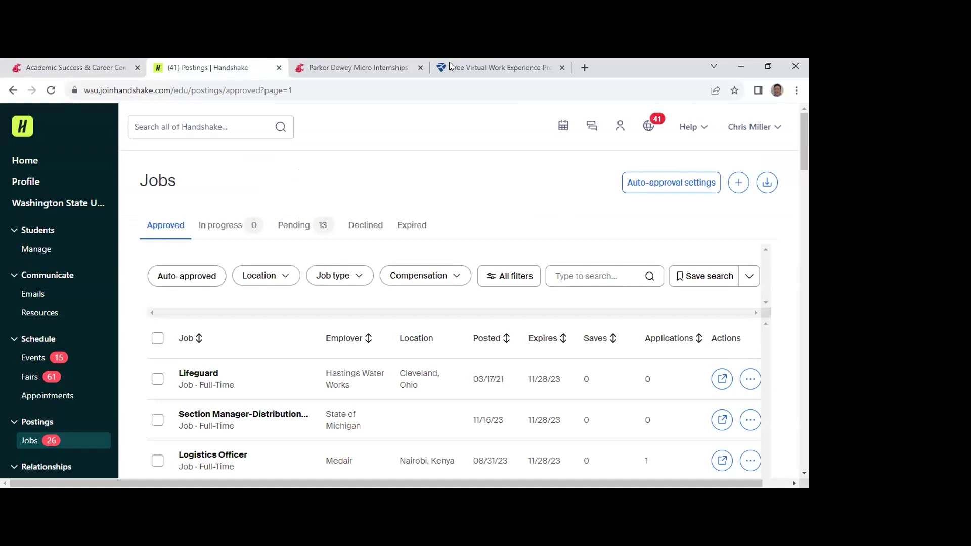
drag(804, 143, 808, 461)
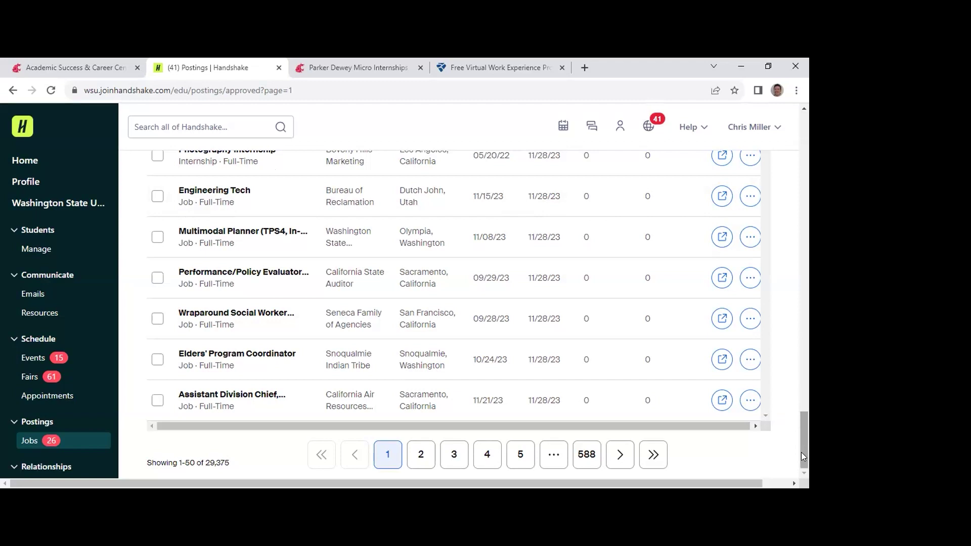
drag(802, 451, 806, 159)
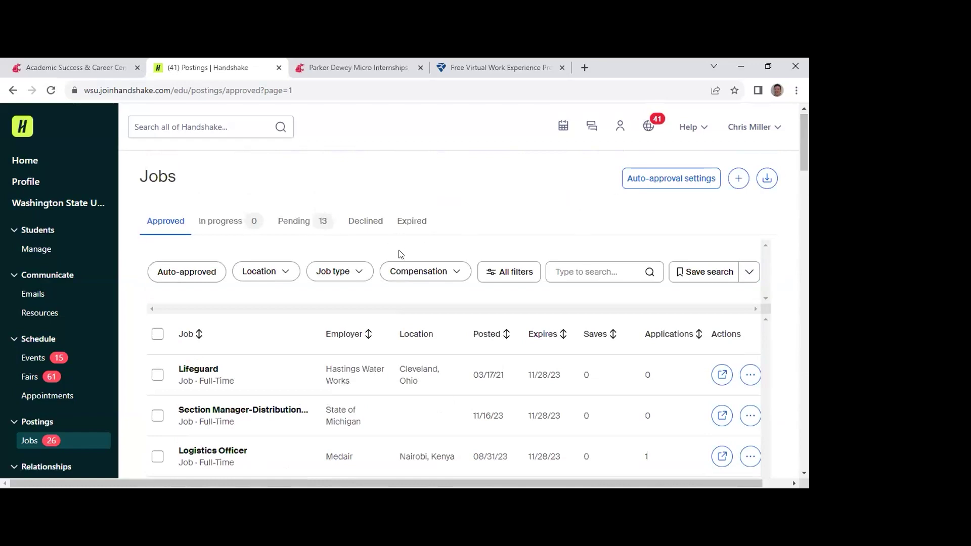
Step: Filter the approved jobs to the Experiential Learning and Internship job types and look through the filtered list
click(492, 274)
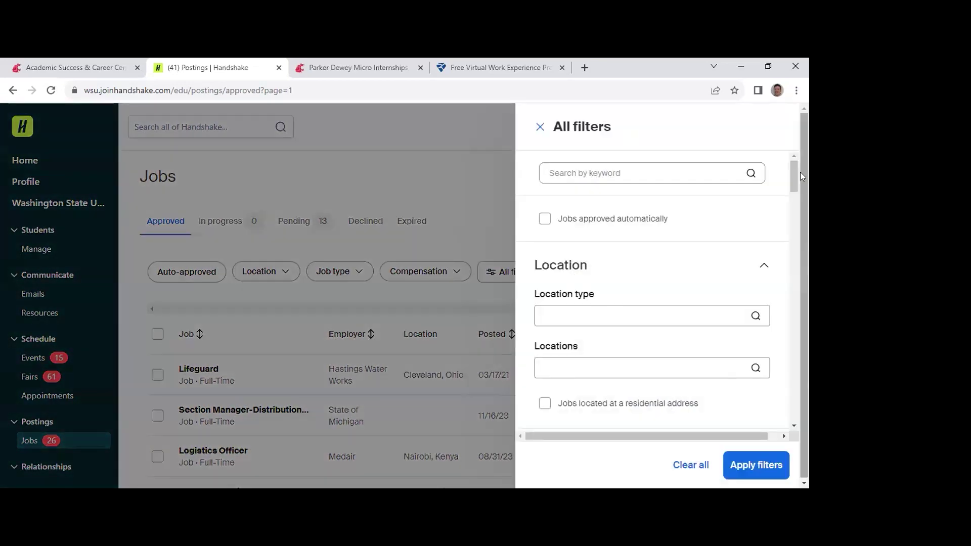
drag(795, 171, 792, 200)
click(693, 232)
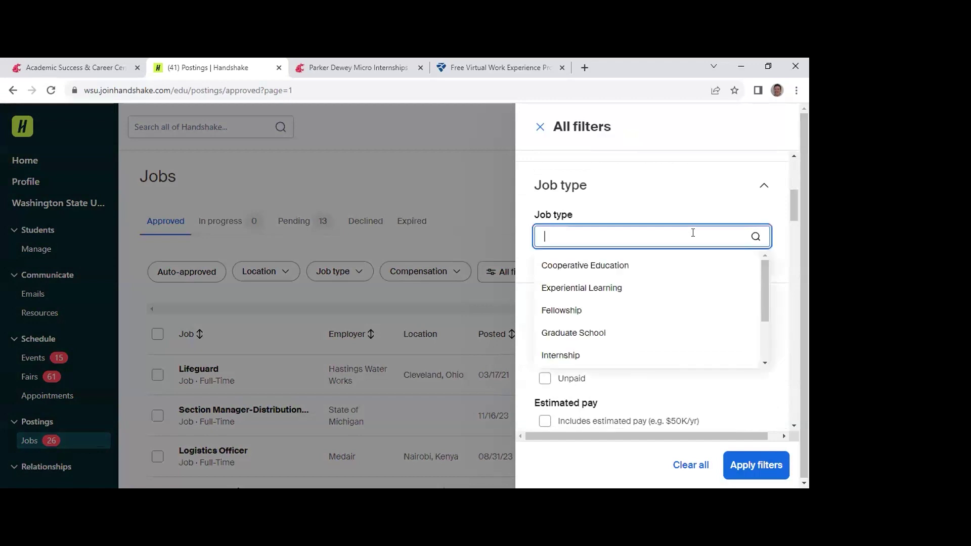
click(627, 282)
click(557, 289)
click(691, 232)
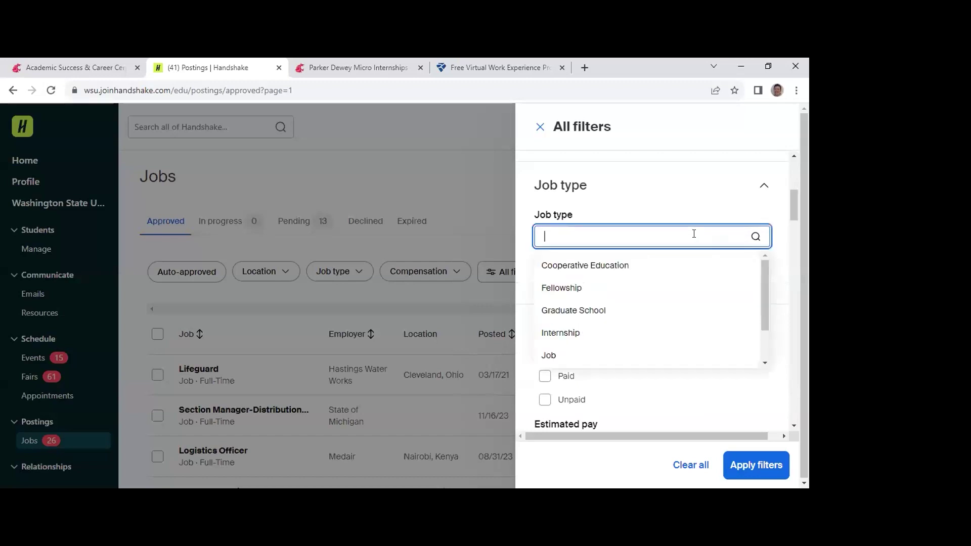
click(560, 334)
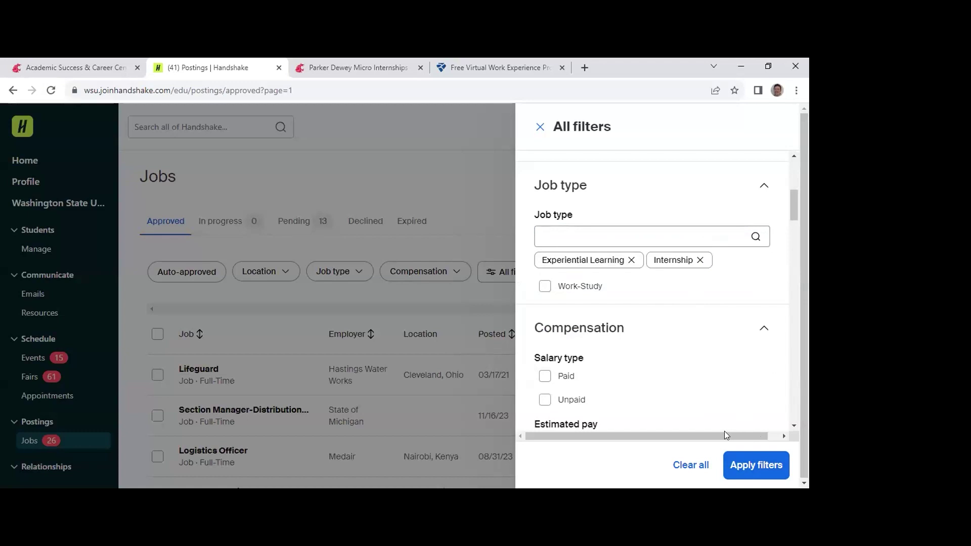
click(745, 474)
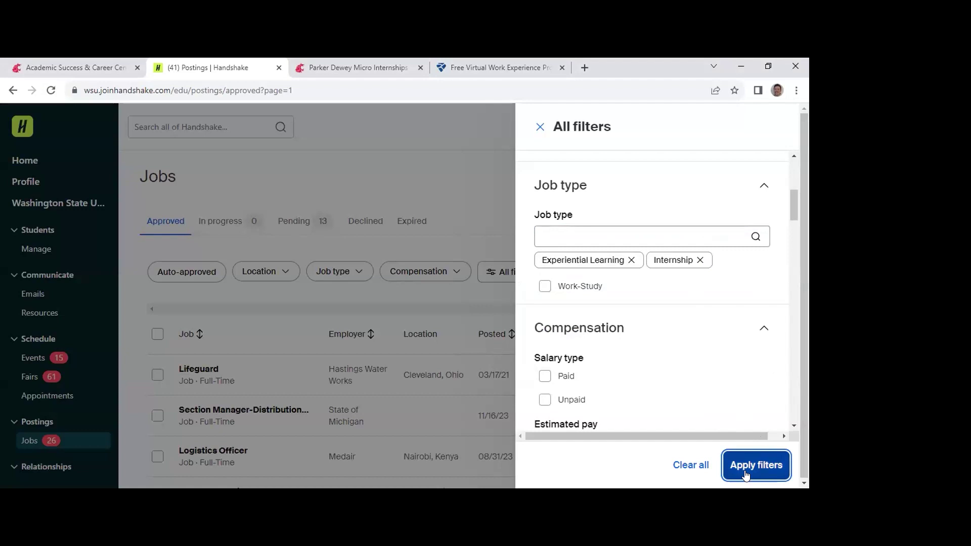
click(537, 128)
drag(808, 119, 808, 439)
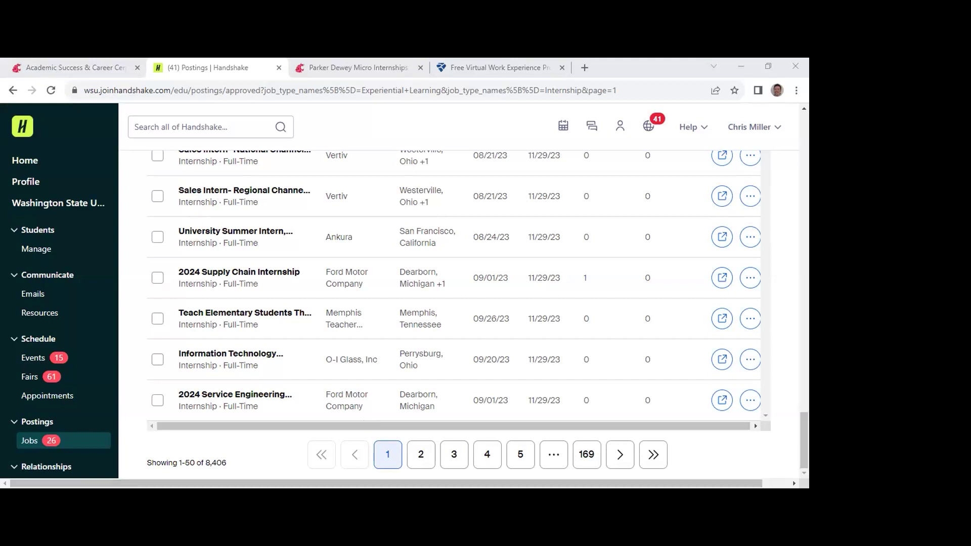
drag(807, 435, 807, 138)
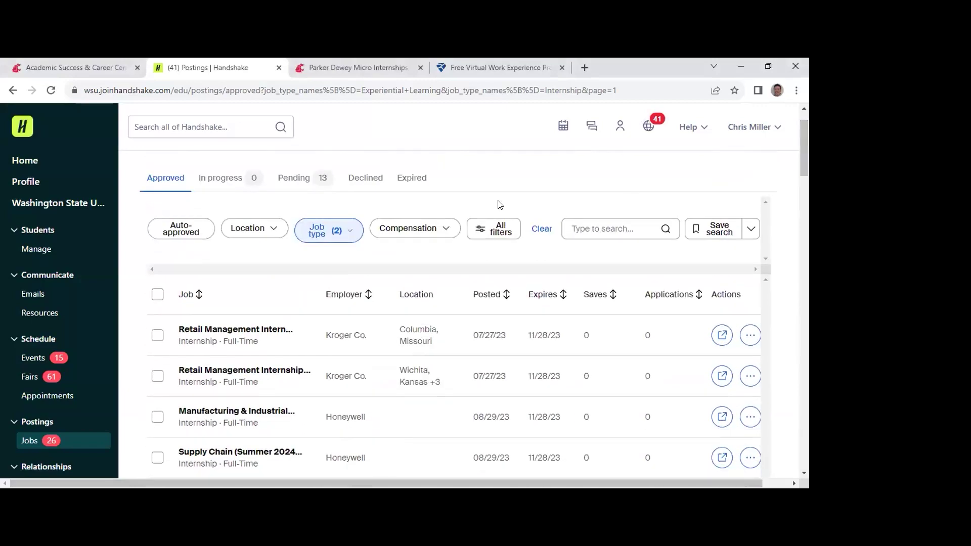
Step: Reopen the full set of job filters and examine the available job role options
click(500, 229)
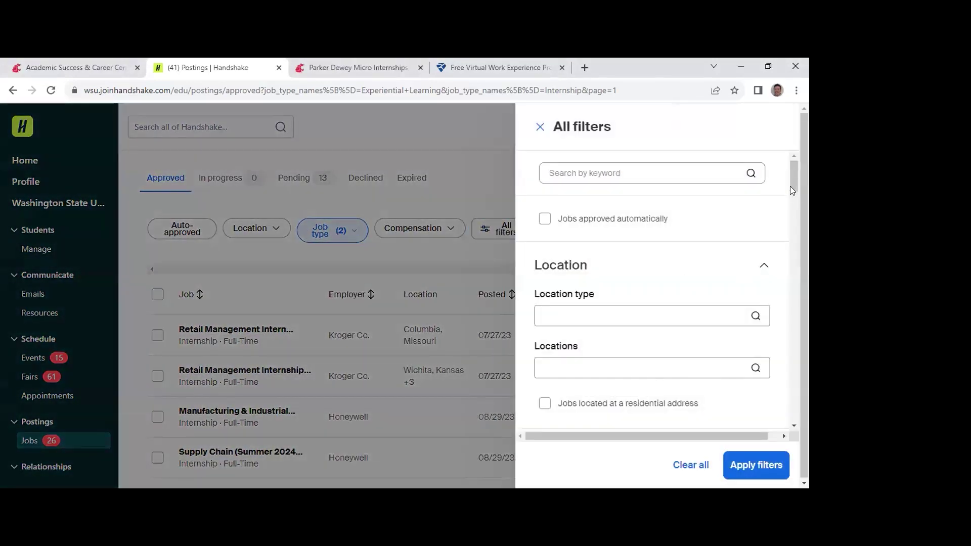
drag(791, 190, 795, 279)
click(597, 239)
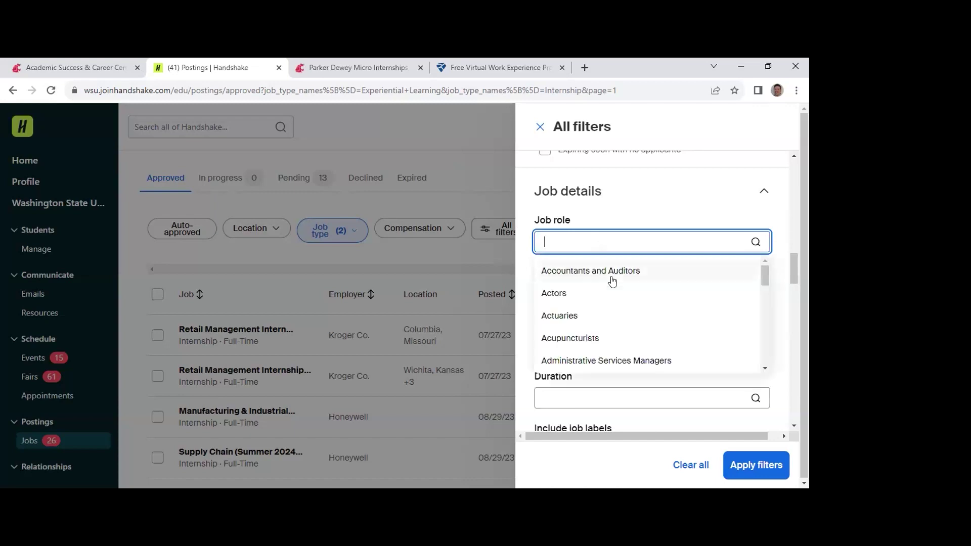
drag(761, 271, 759, 328)
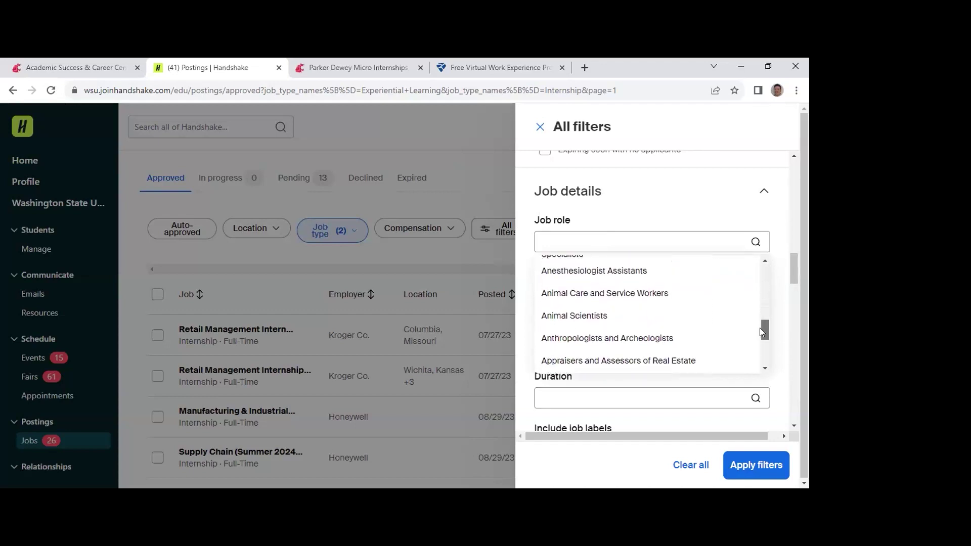
click(678, 208)
Step: Try Accounting as the job function filter, look through the other functions, and remove Accounting again
click(726, 293)
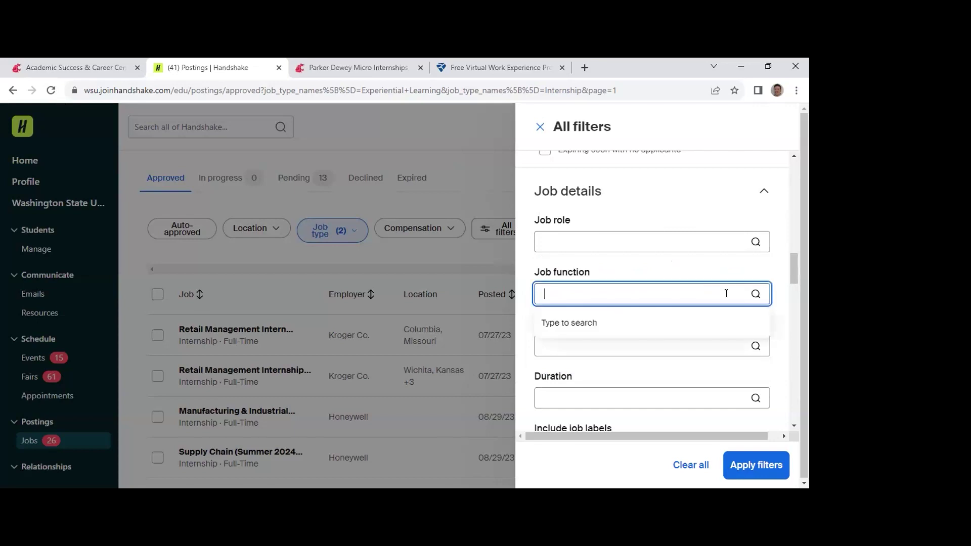
click(704, 327)
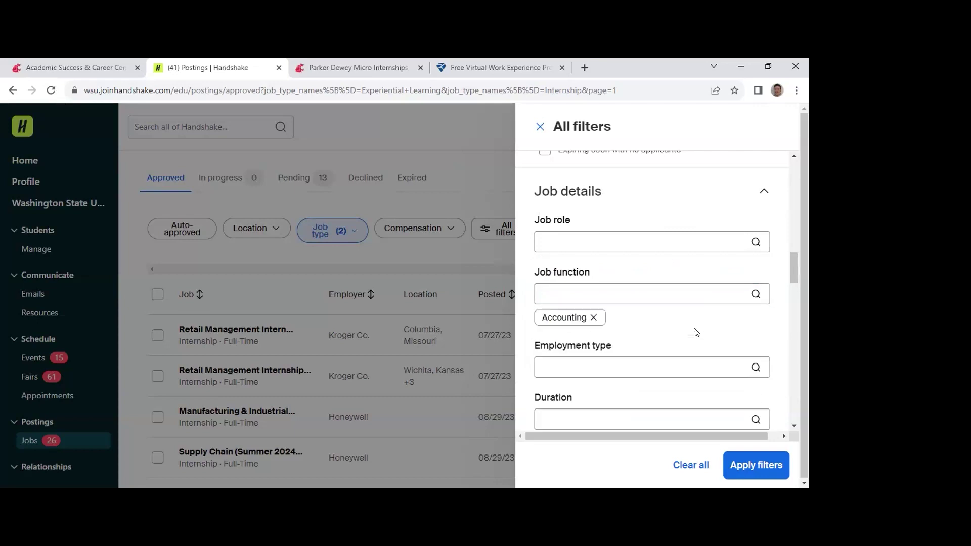
click(699, 298)
drag(760, 322, 761, 383)
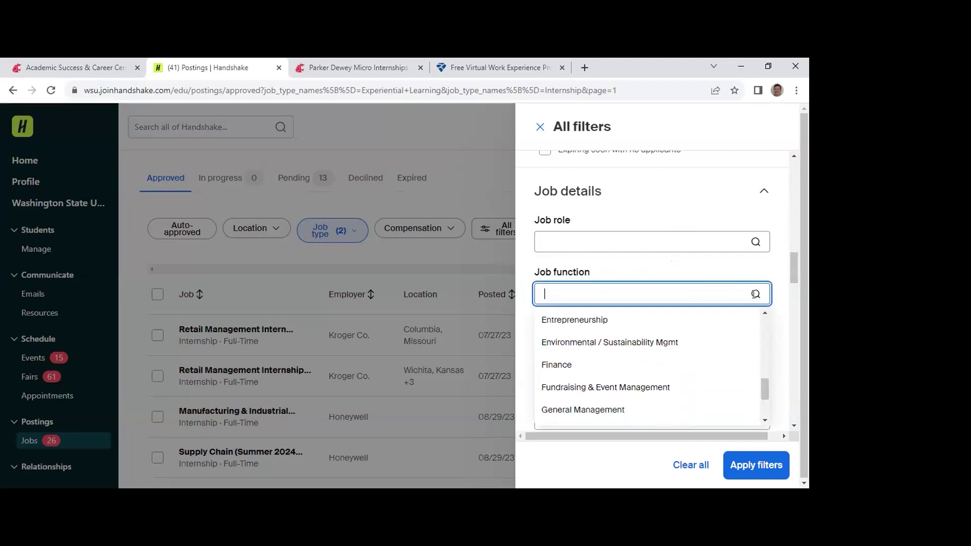
click(786, 323)
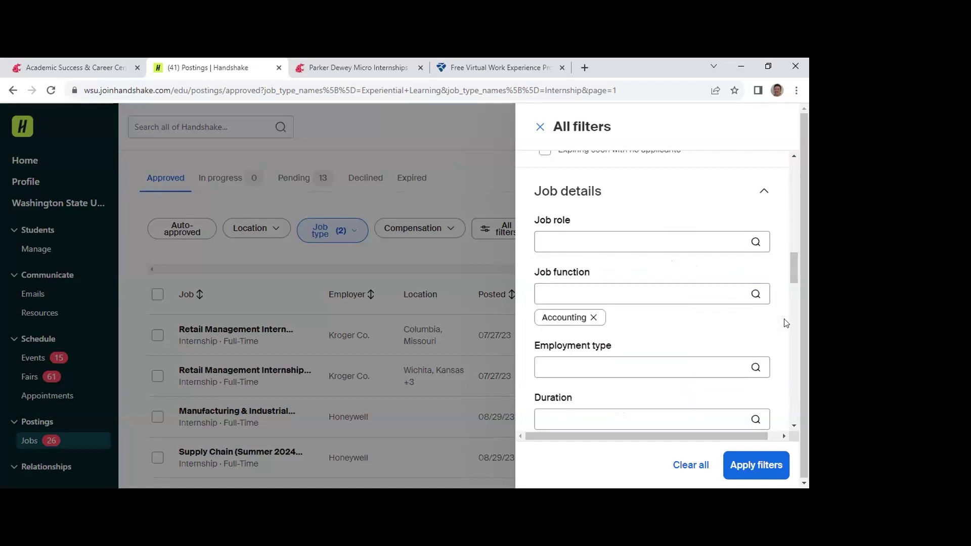
click(593, 318)
Step: Examine the employment type filter and the options for including job labels
drag(792, 275, 795, 288)
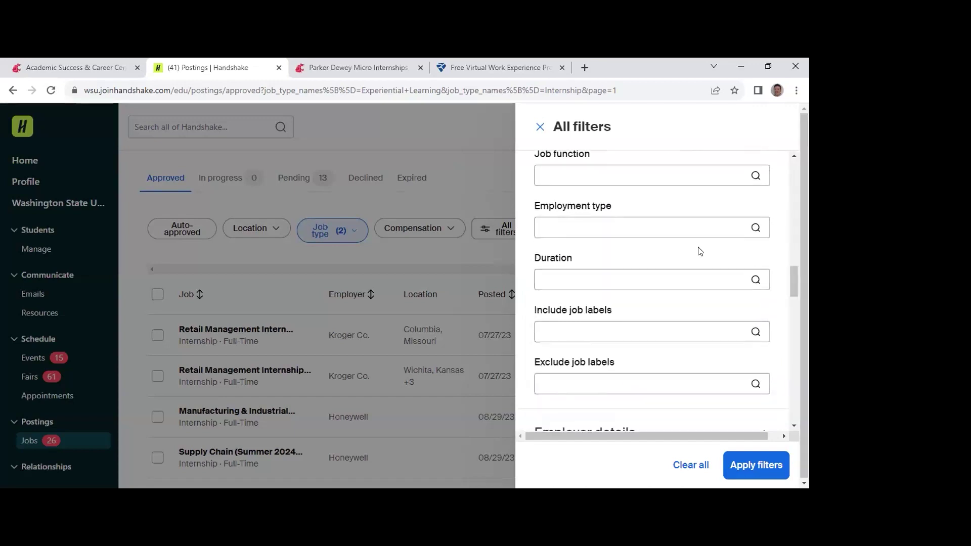
click(701, 227)
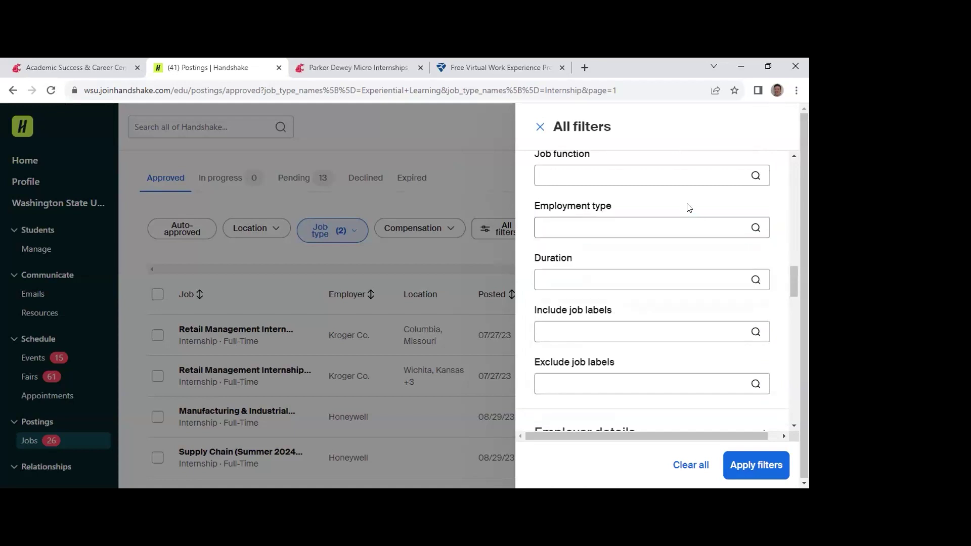
click(690, 330)
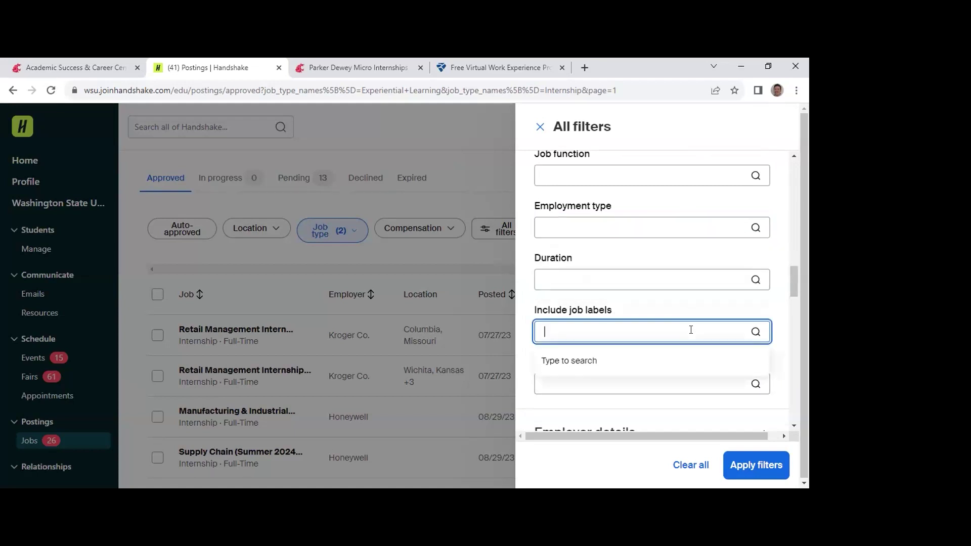
scroll(790, 288, down, 4)
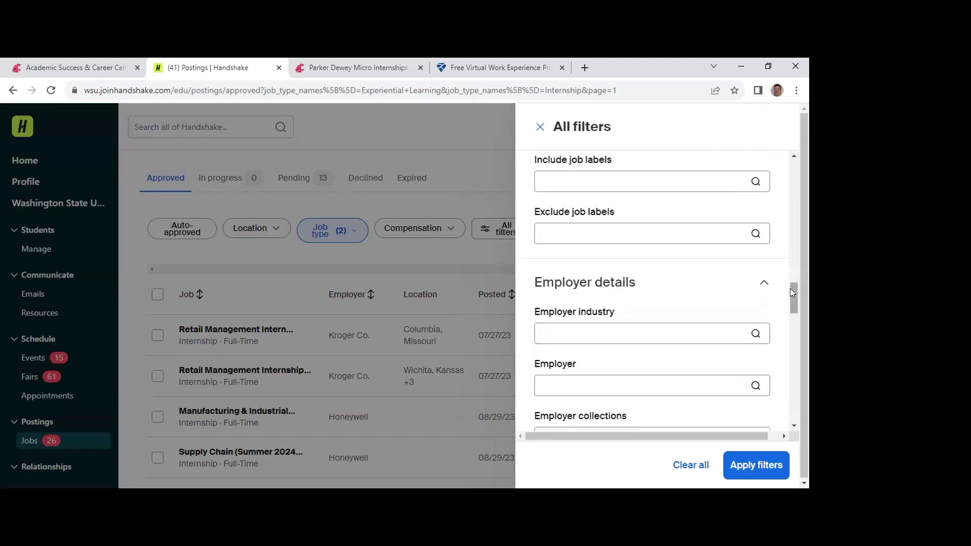
drag(790, 298, 790, 287)
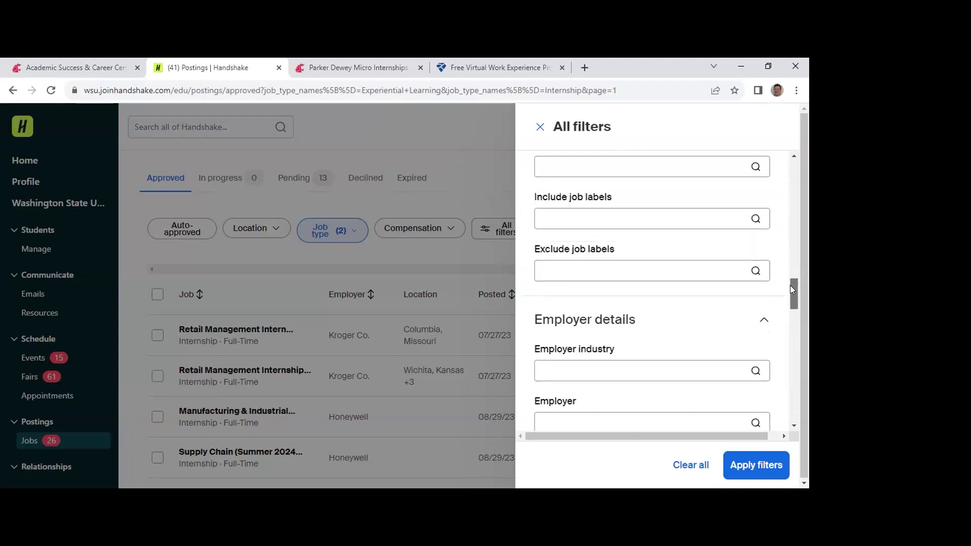
click(631, 216)
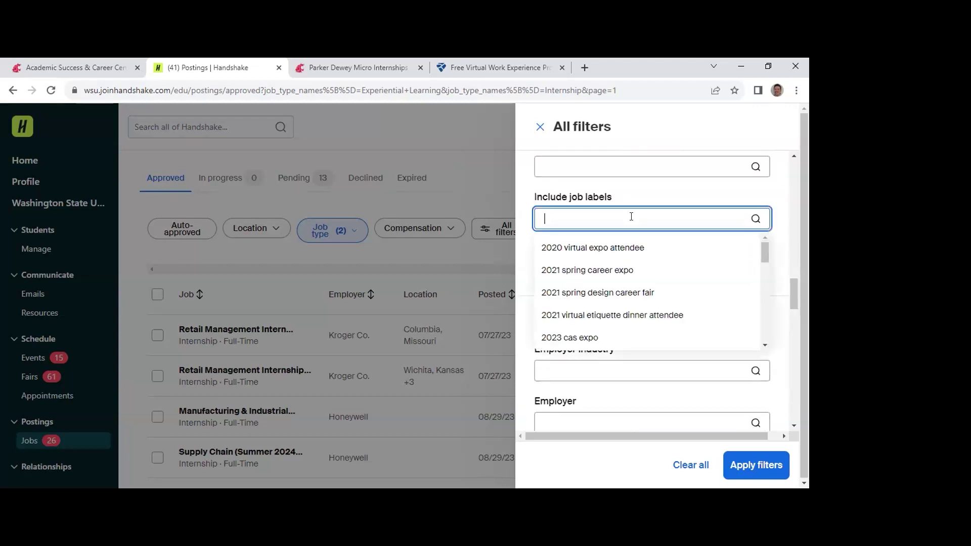
click(690, 196)
click(762, 191)
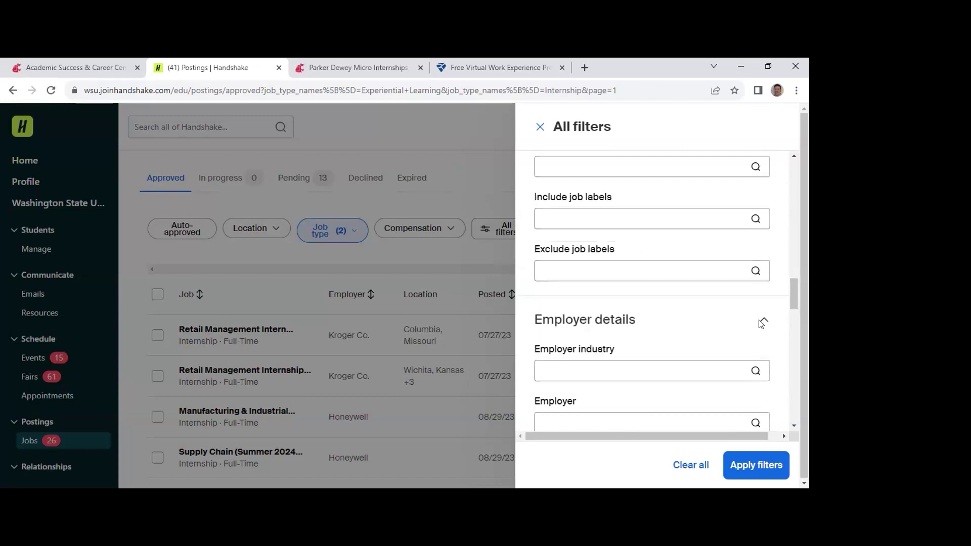
Step: Try Accounting as the employer industry filter, remove it, and look at the other industries offered
drag(791, 298, 790, 315)
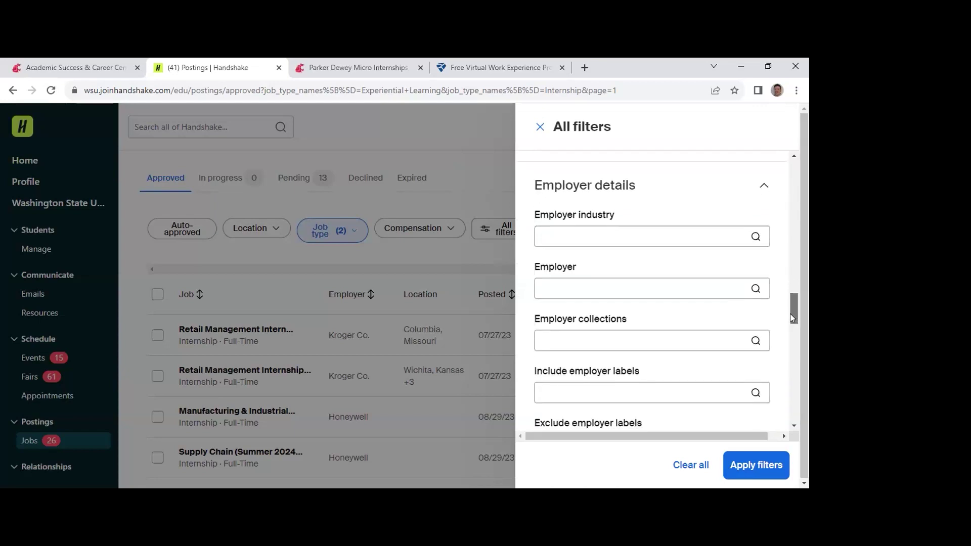
click(657, 238)
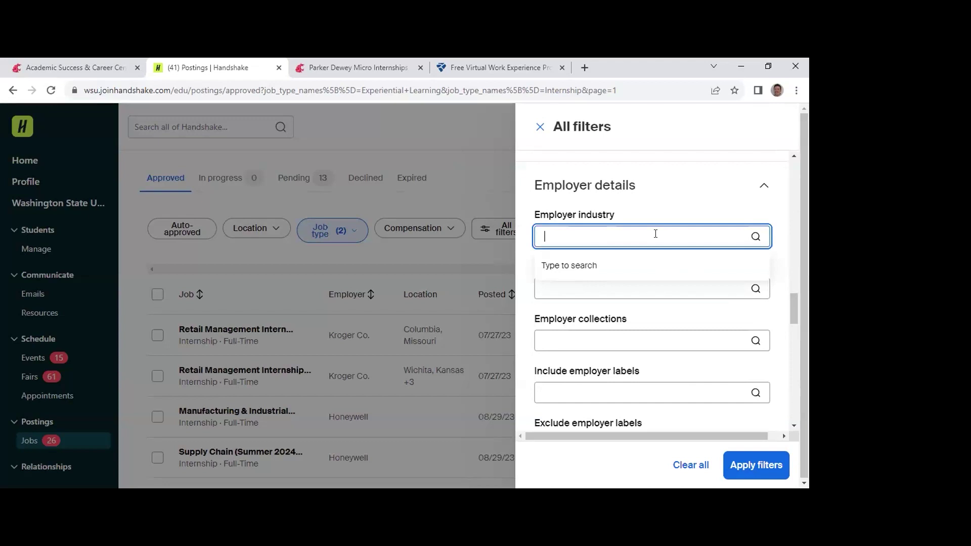
text(acc)
click(659, 265)
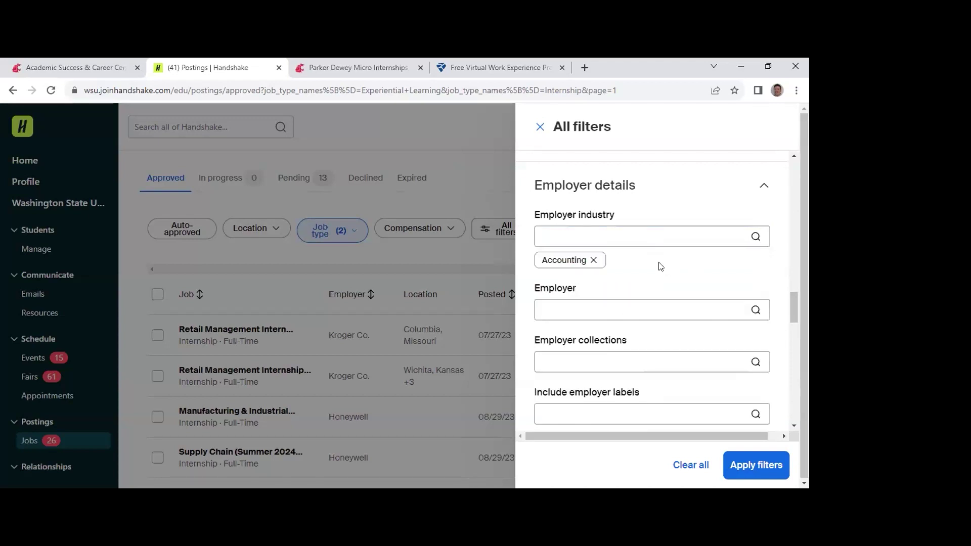
click(593, 259)
click(610, 232)
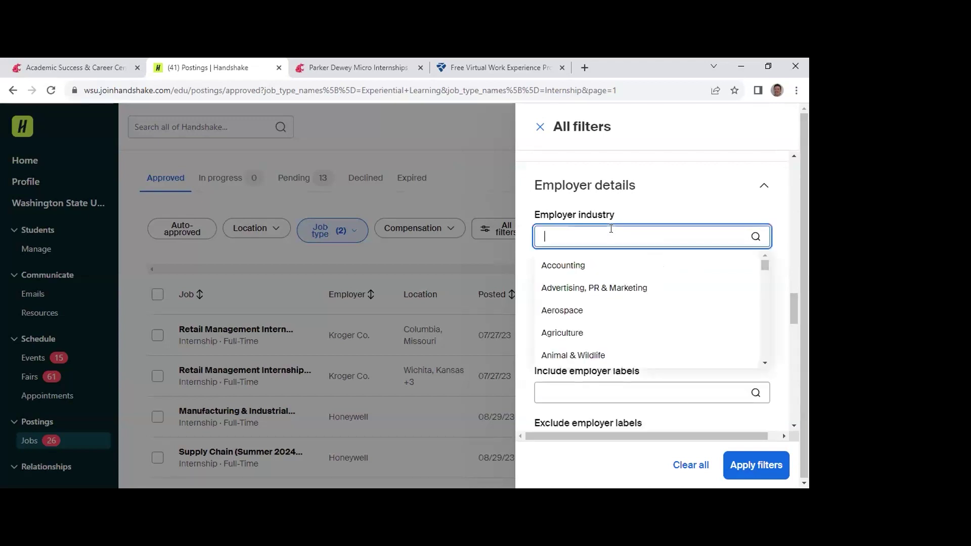
click(727, 211)
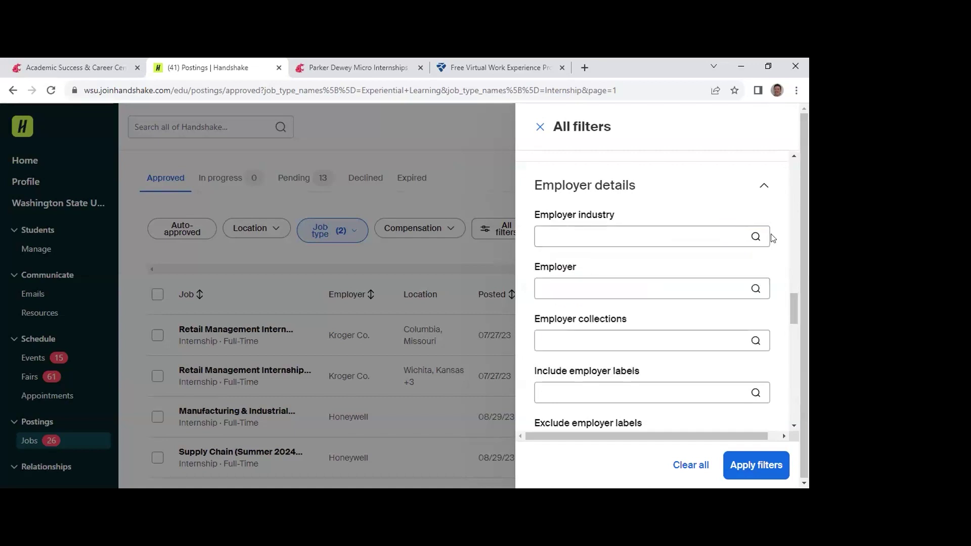
Step: Look through the remaining employer and candidate qualification filters, then return to the location filters
scroll(790, 297, down, 4)
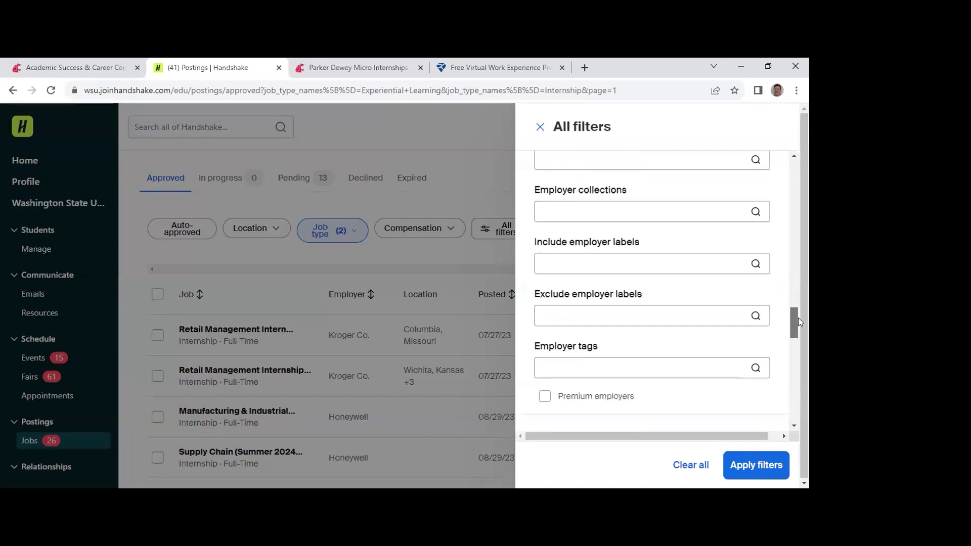
drag(798, 322, 796, 335)
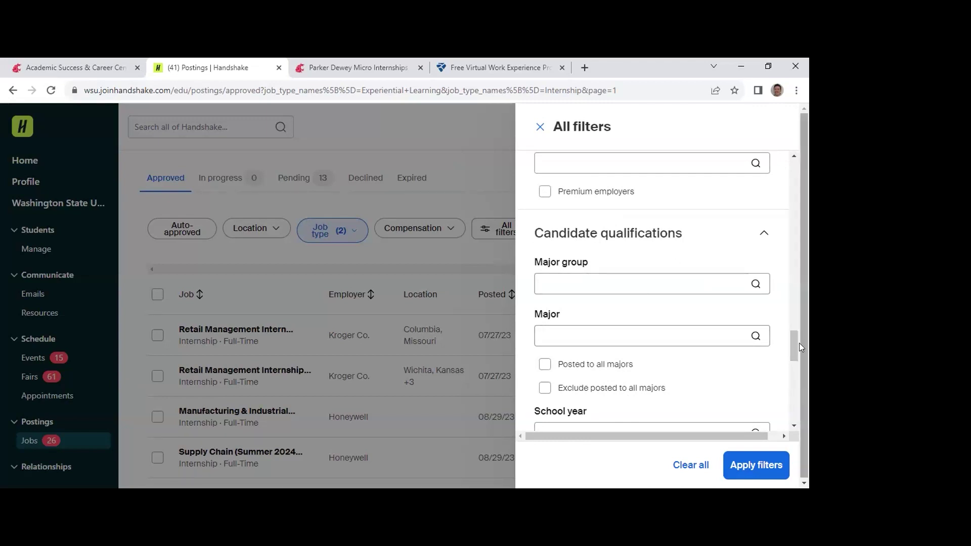
drag(793, 344, 794, 185)
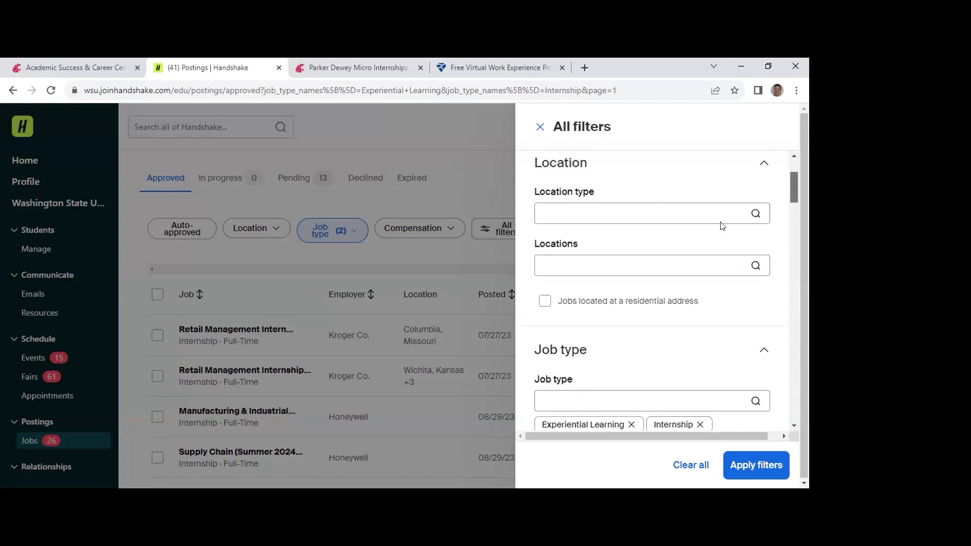
Step: Filter the approved postings by the location Seattle, Washington, United States and look through the filtered list
click(604, 263)
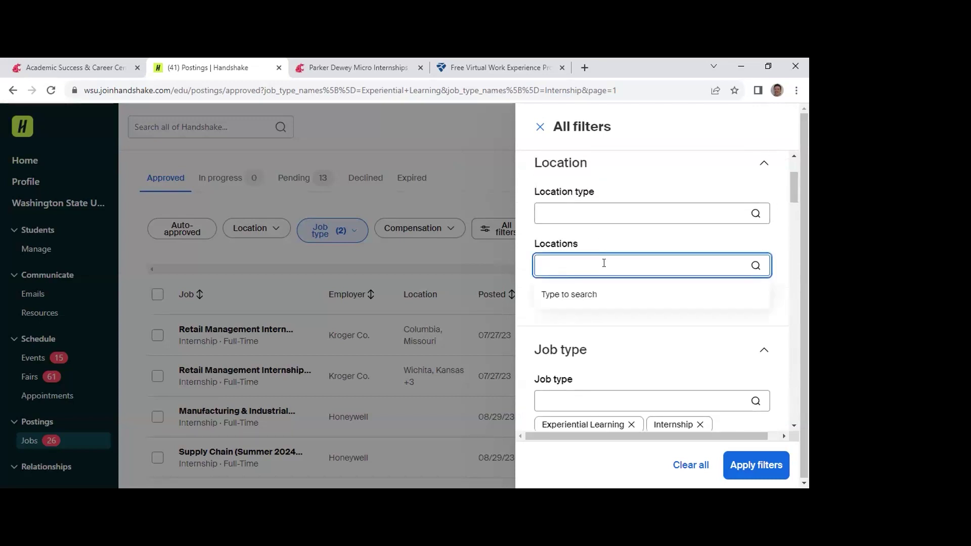
text(Seattle)
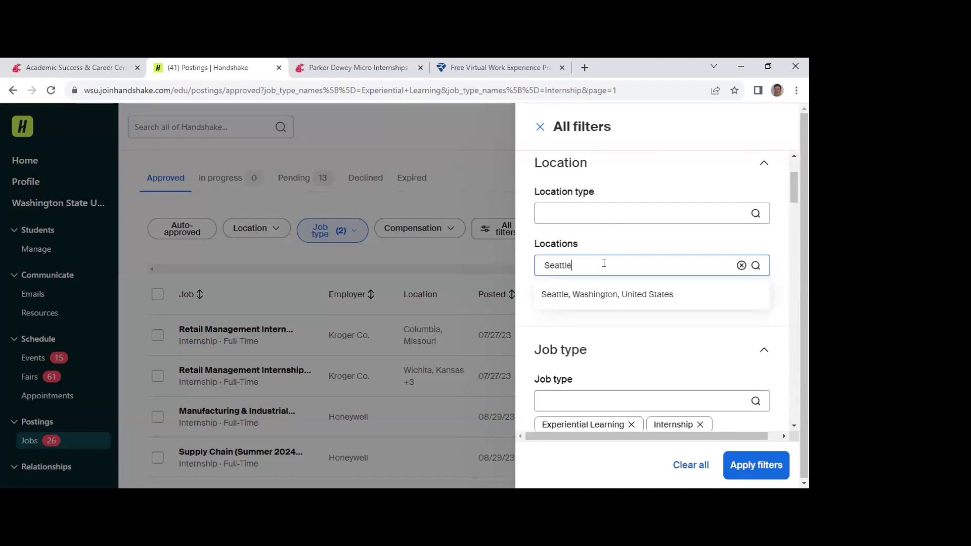
click(607, 298)
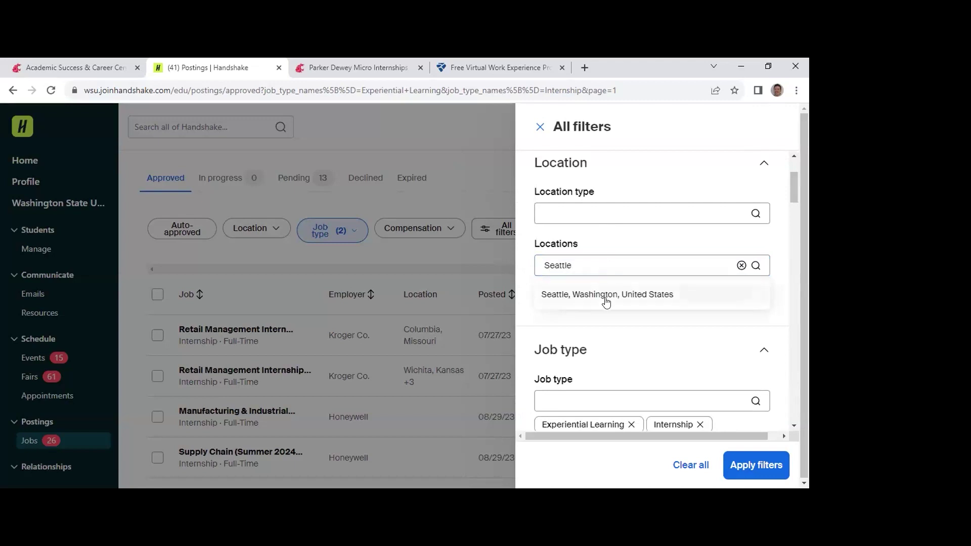
click(755, 463)
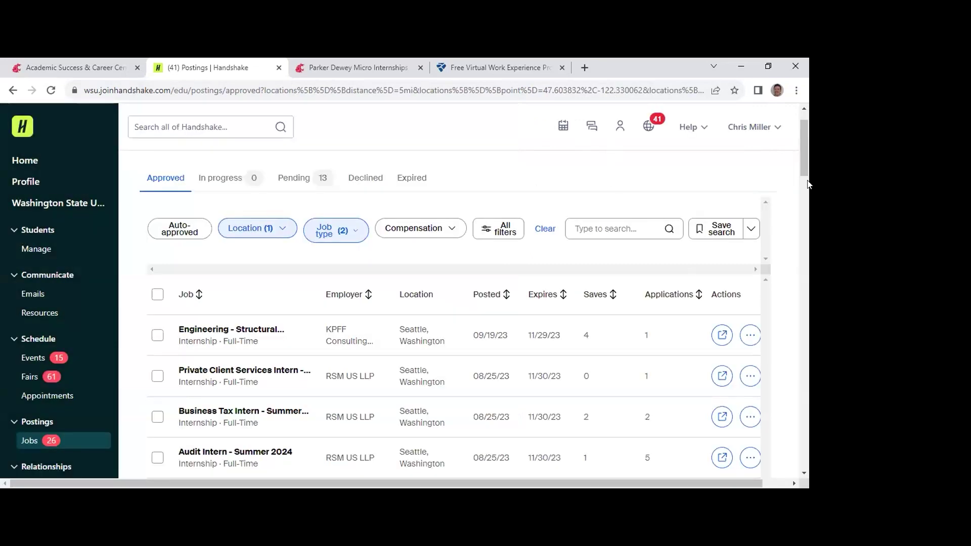
drag(806, 123, 807, 474)
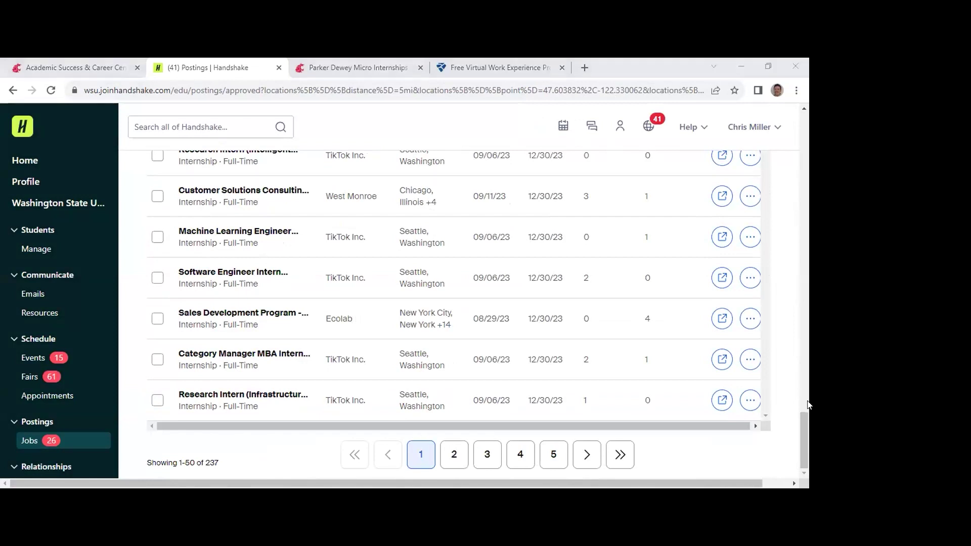
drag(807, 447, 806, 164)
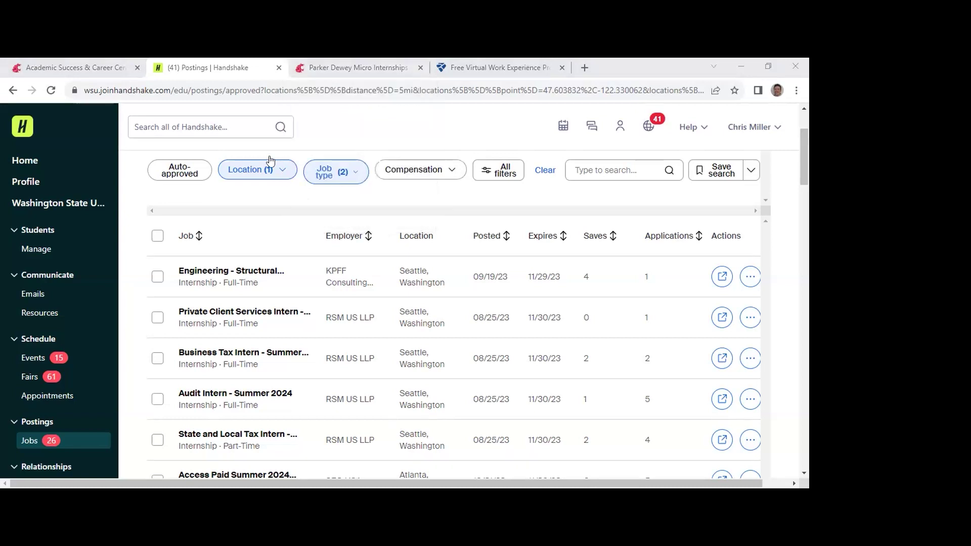
Step: Switch to the Academic Success and Career Center site and open its Find an Internship page
click(90, 64)
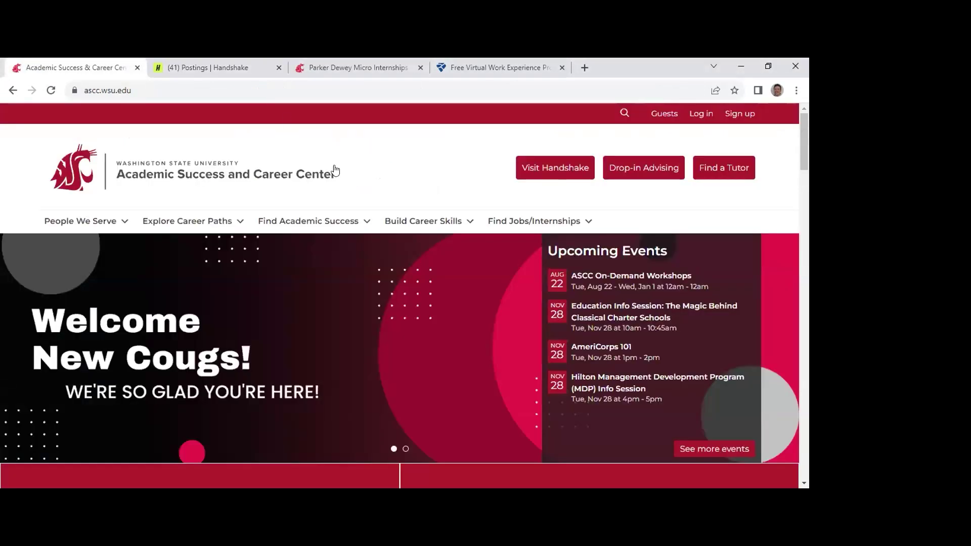
mouse_move(399, 213)
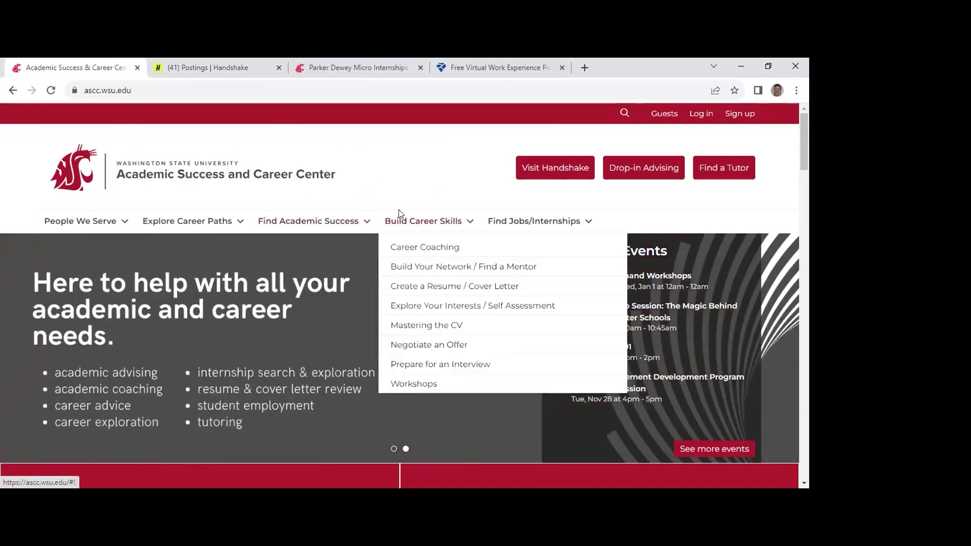
mouse_move(511, 229)
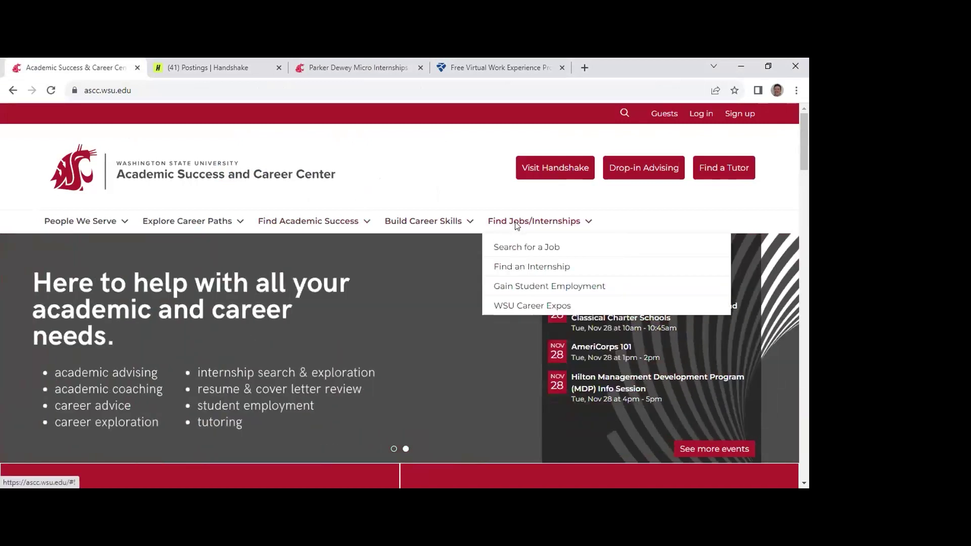
click(524, 264)
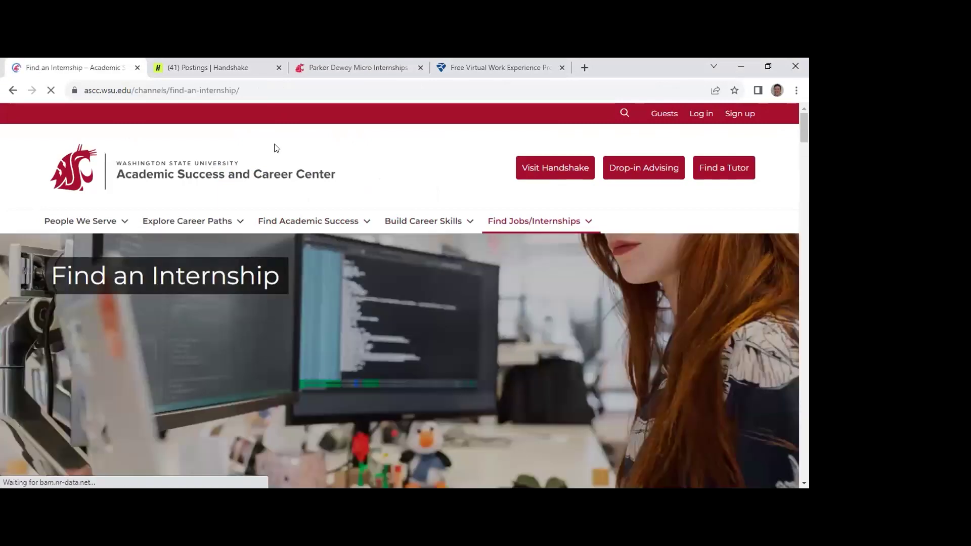
Step: Look through the internship page's search steps, featured articles and featured resources, and switch to the Parker Dewey Micro Internships page
drag(801, 134, 806, 182)
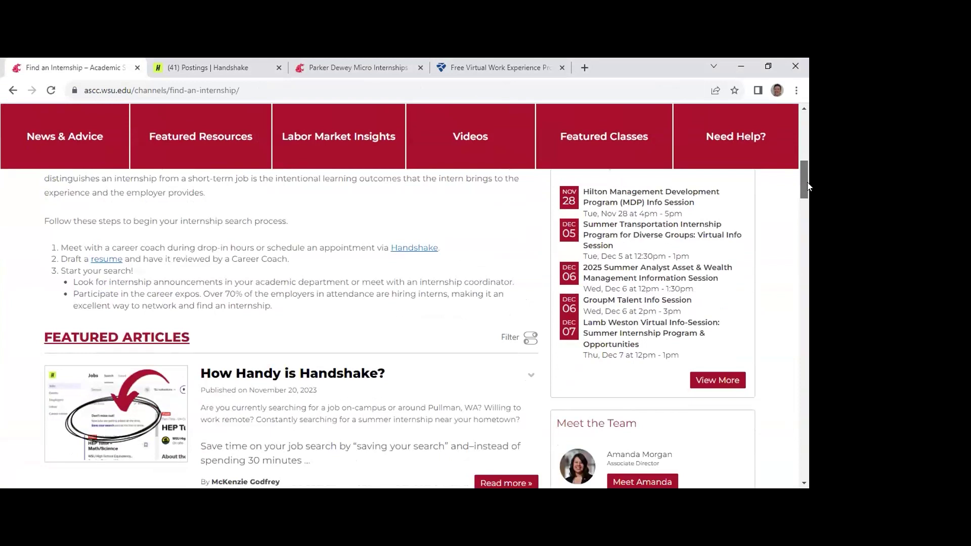
drag(806, 182, 807, 190)
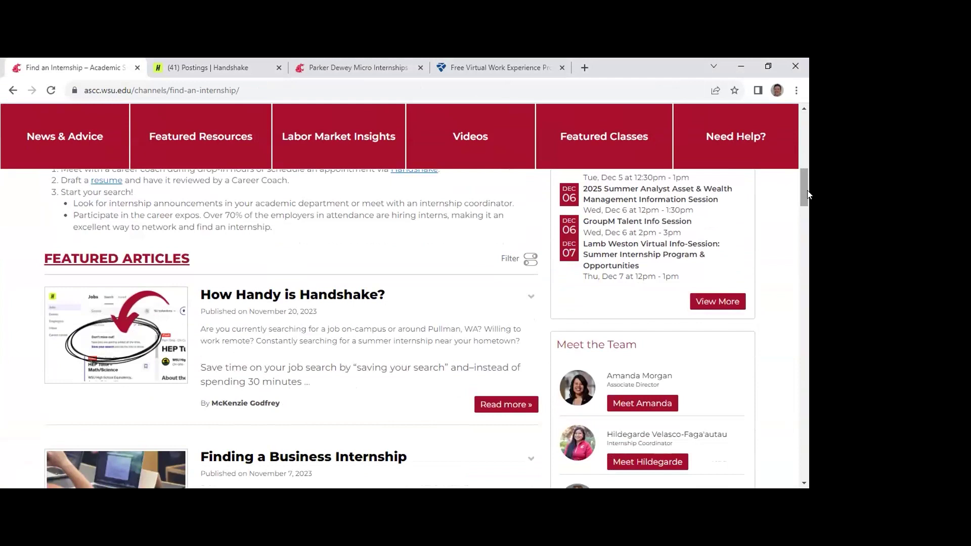
drag(807, 191, 799, 260)
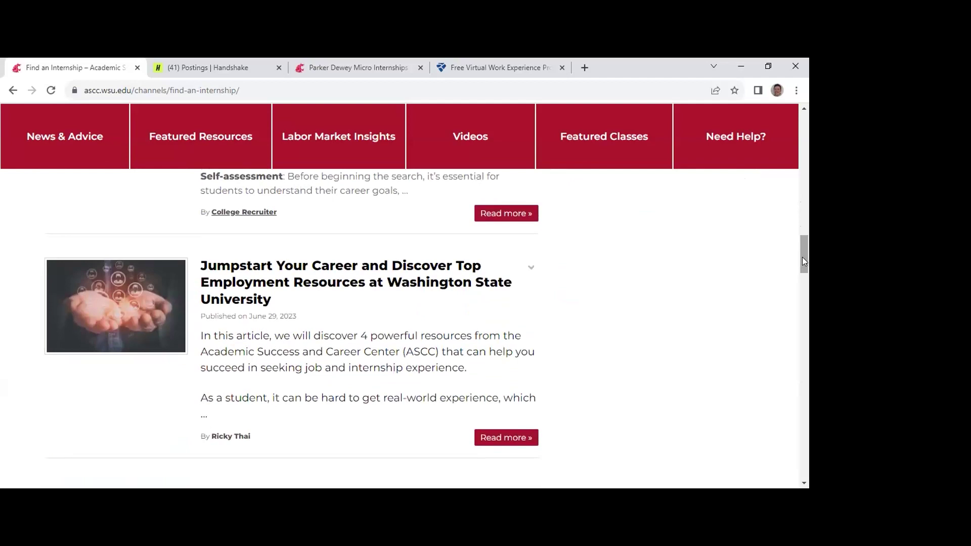
drag(802, 258, 802, 299)
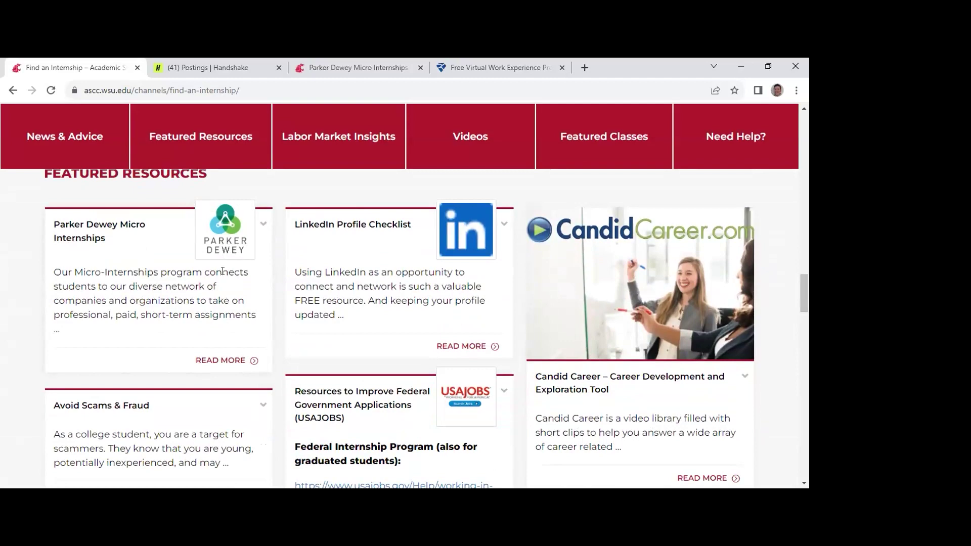
click(361, 61)
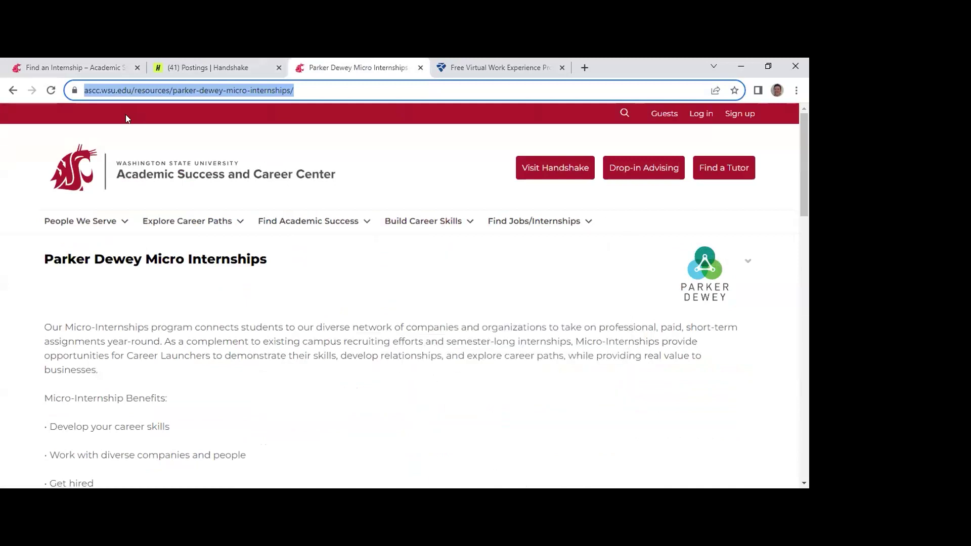